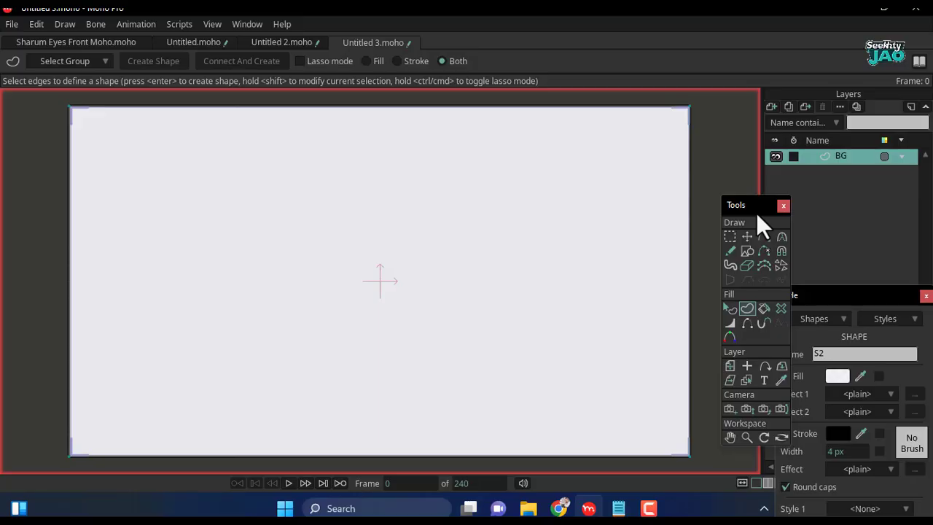
# - Add a new vector layer above the BG layer
pyautogui.moveTo(756, 213); pyautogui.dragTo(760, 222)
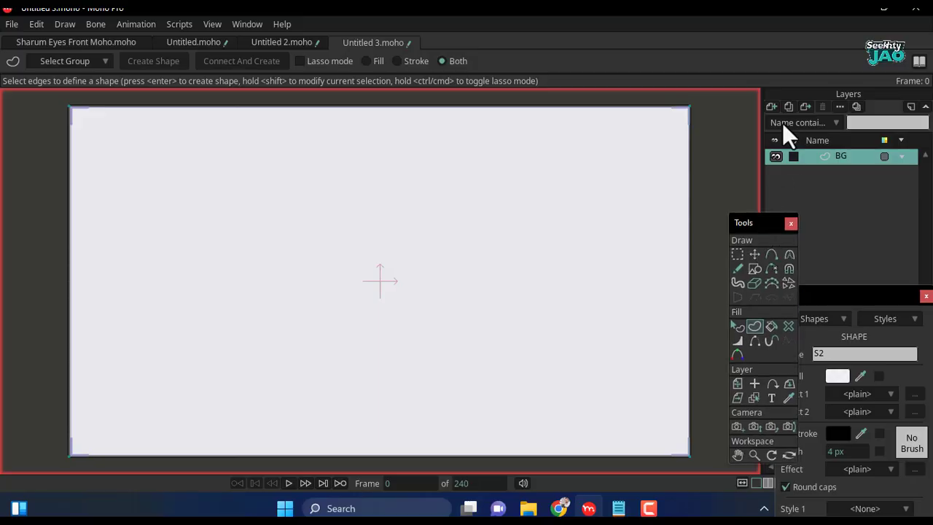
pyautogui.click(770, 107)
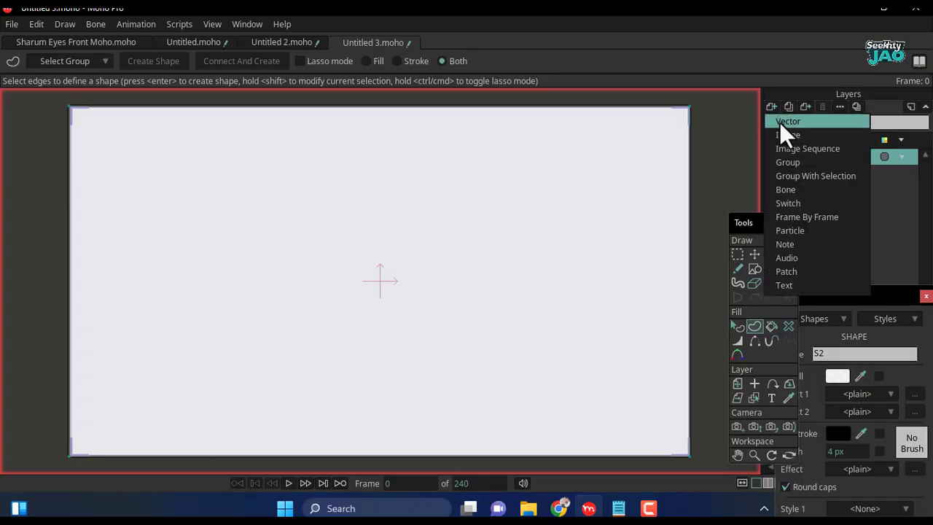
pyautogui.click(779, 121)
pyautogui.press('Return')
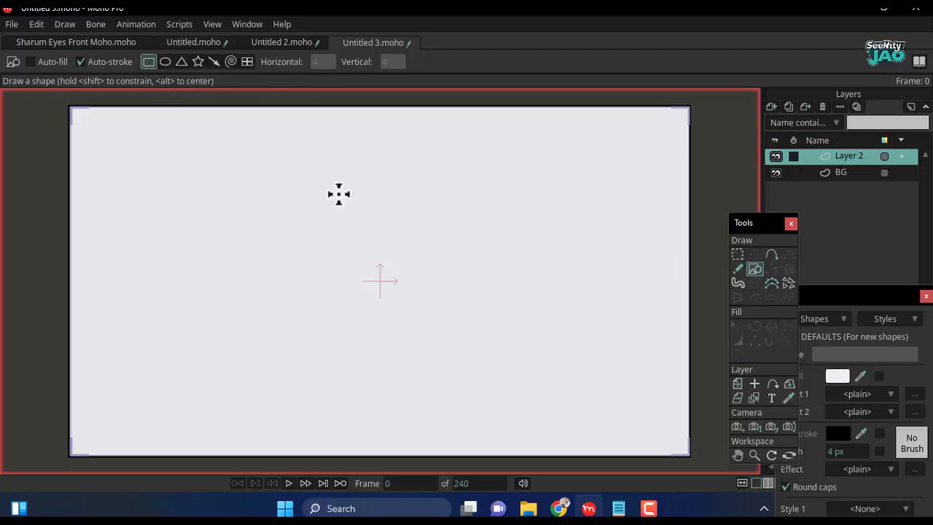
# - Draw a wide rectangle near the middle of the canvas and create it as a shape with blue fill 3516D6
pyautogui.moveTo(773, 224); pyautogui.dragTo(737, 203)
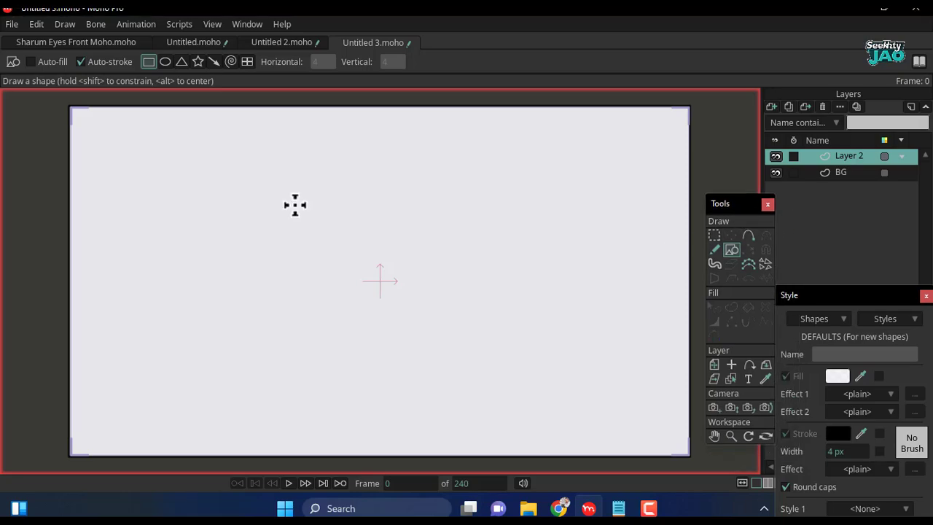
pyautogui.moveTo(230, 207)
pyautogui.mouseDown()
pyautogui.moveTo(337, 321)
pyautogui.moveTo(481, 318)
pyautogui.mouseUp()
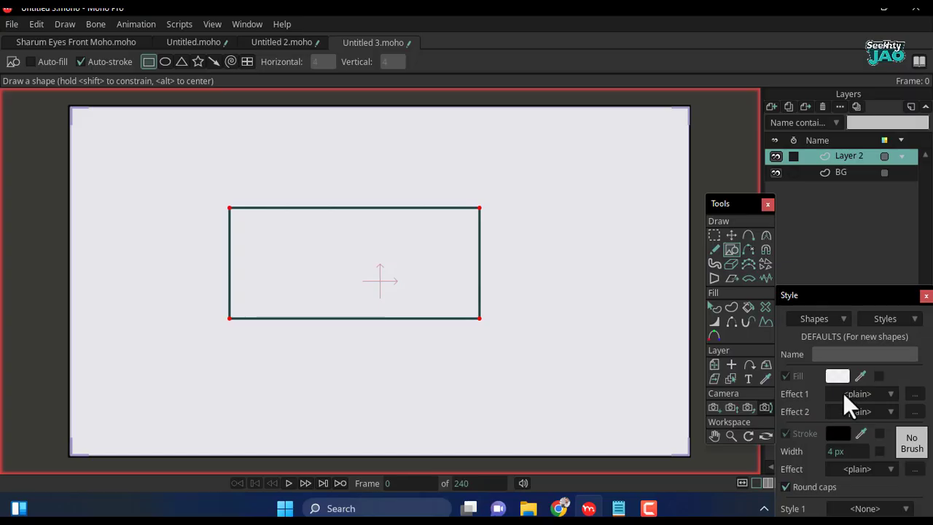
pyautogui.click(733, 305)
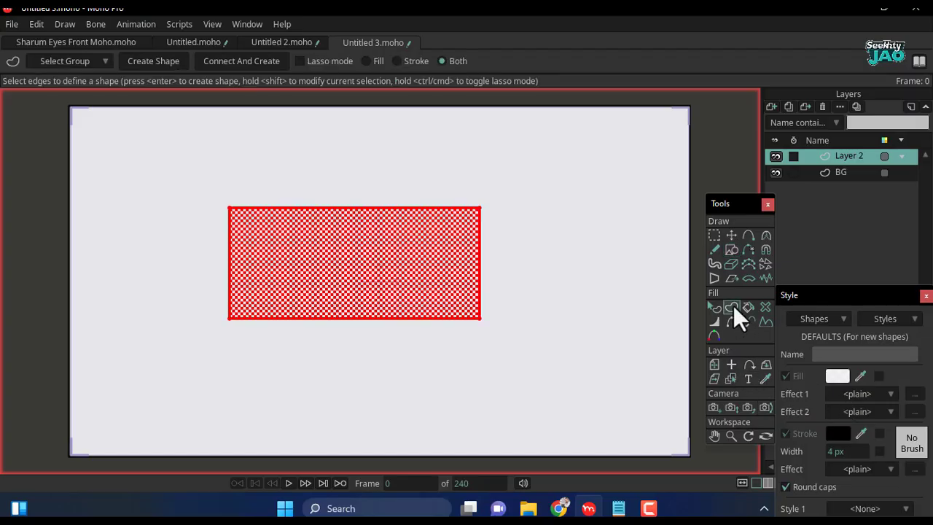
pyautogui.click(844, 379)
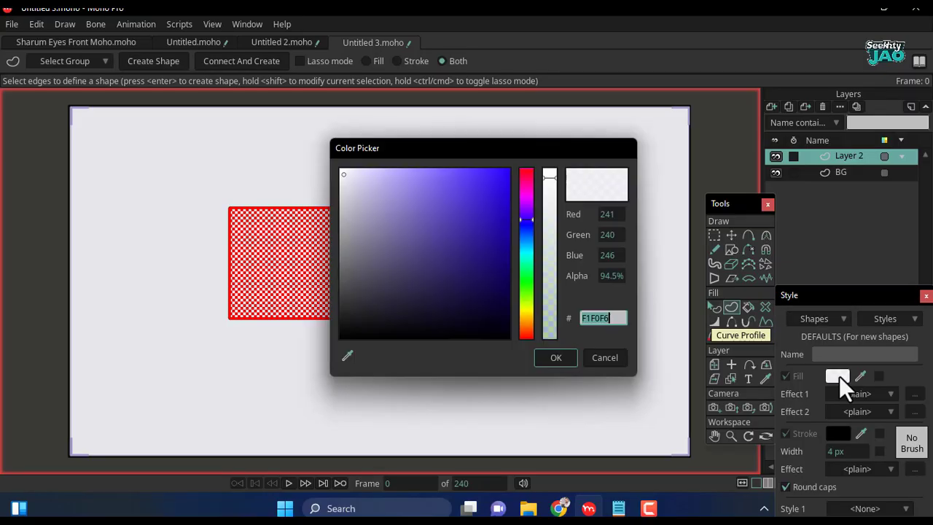
pyautogui.click(492, 196)
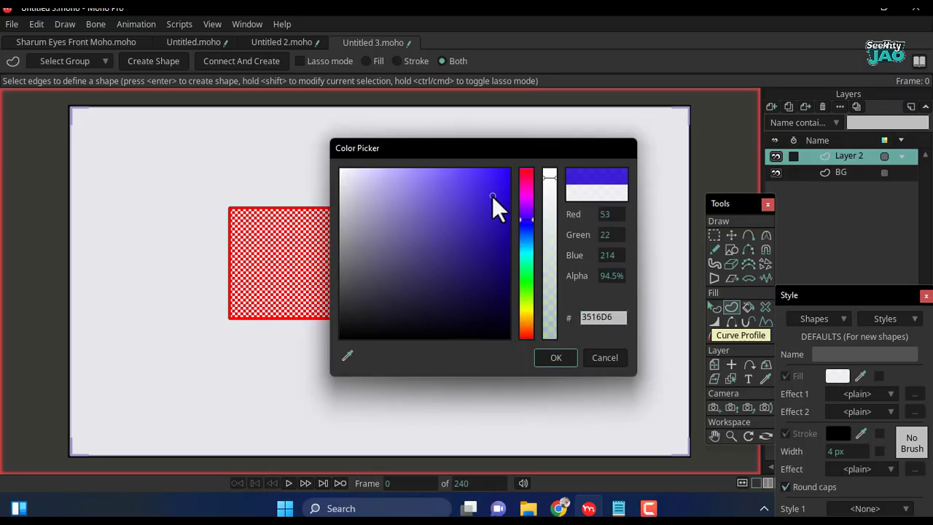
pyautogui.click(555, 358)
pyautogui.press('Return')
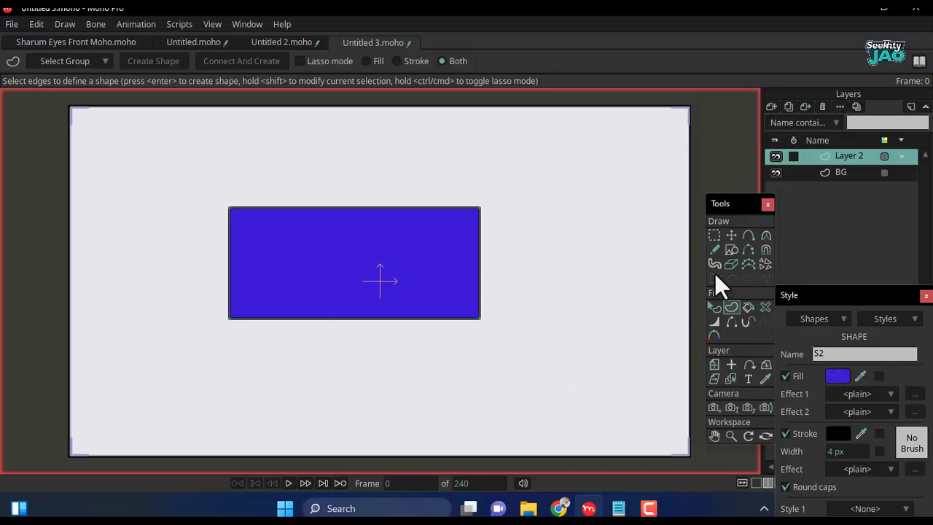
# - Draw a triangle overlapping the rectangle's upper-right corner and create it as a shape with magenta fill D616B4
pyautogui.click(731, 249)
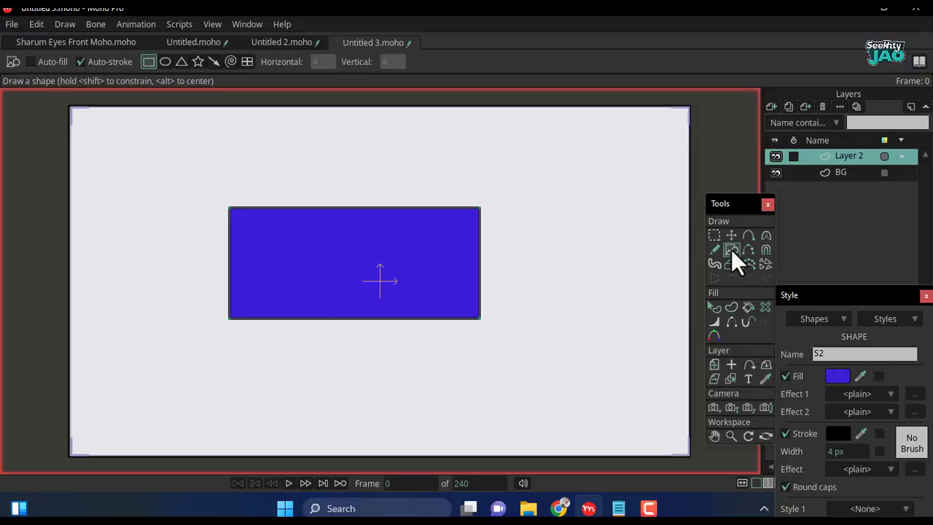
pyautogui.click(181, 63)
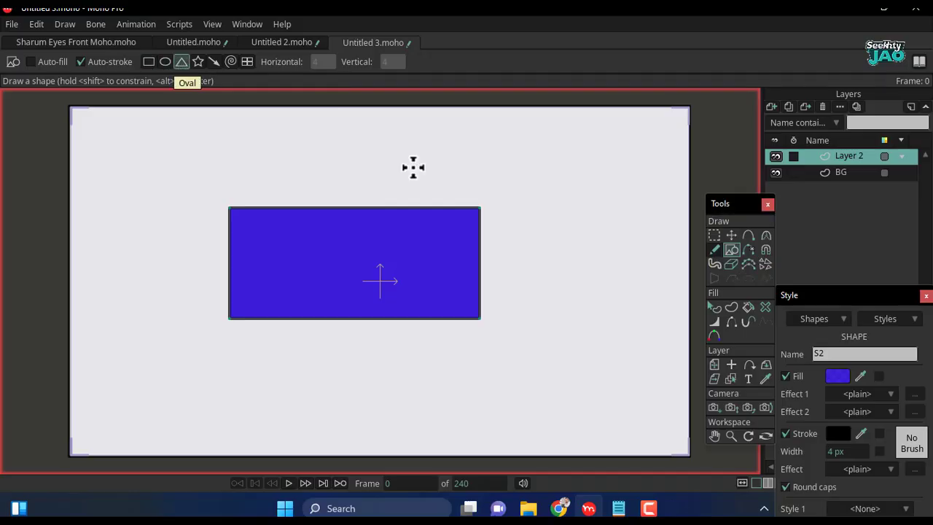
pyautogui.moveTo(511, 157); pyautogui.dragTo(408, 257)
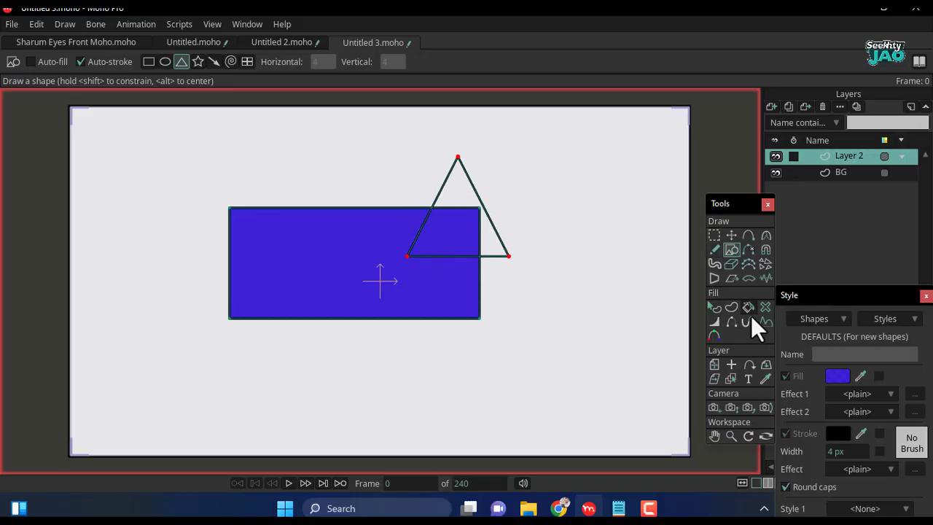
pyautogui.click(732, 307)
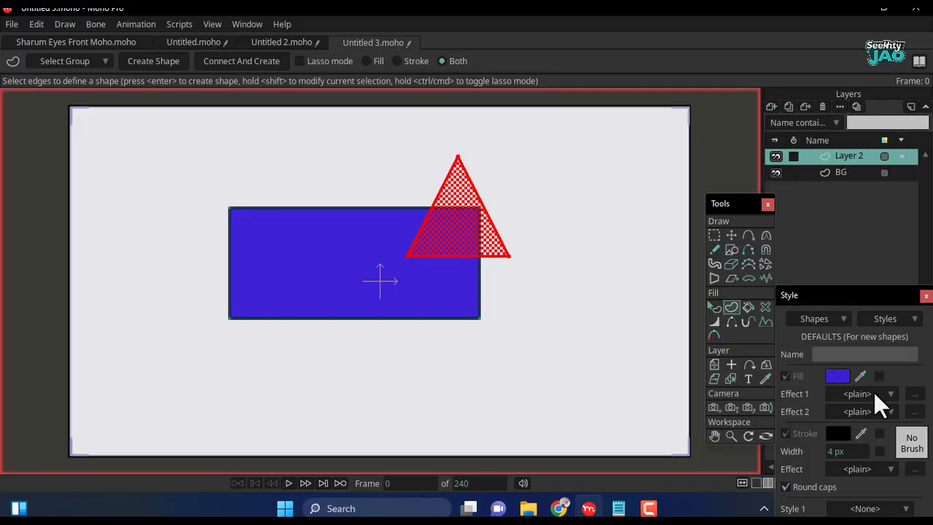
pyautogui.click(840, 377)
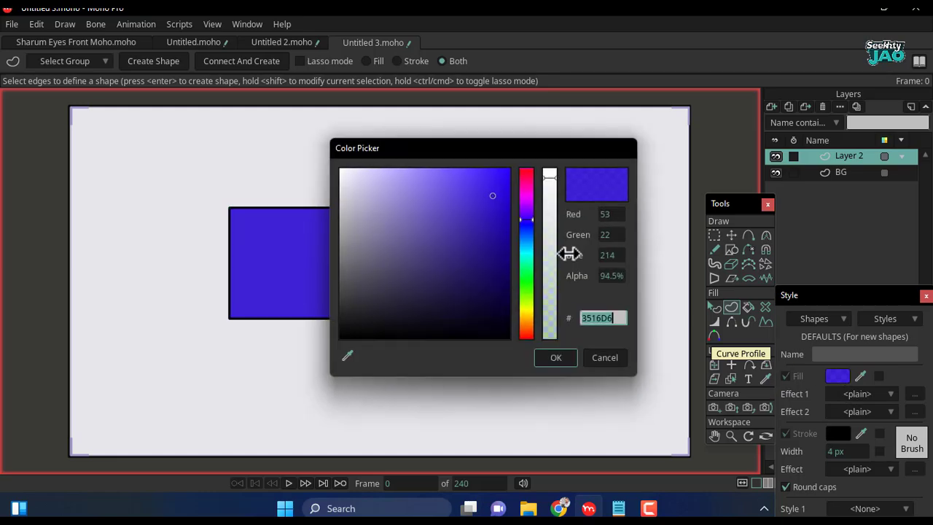
pyautogui.click(525, 191)
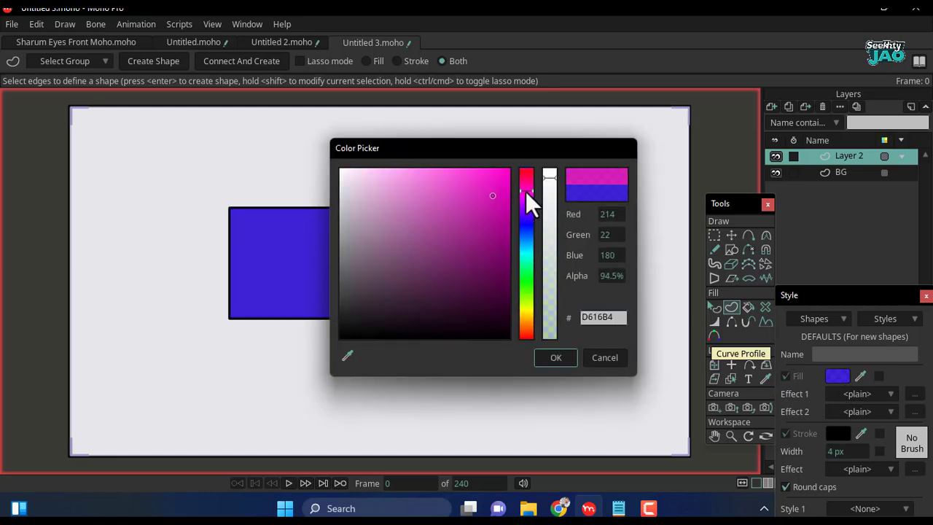
pyautogui.click(556, 358)
pyautogui.press('Return')
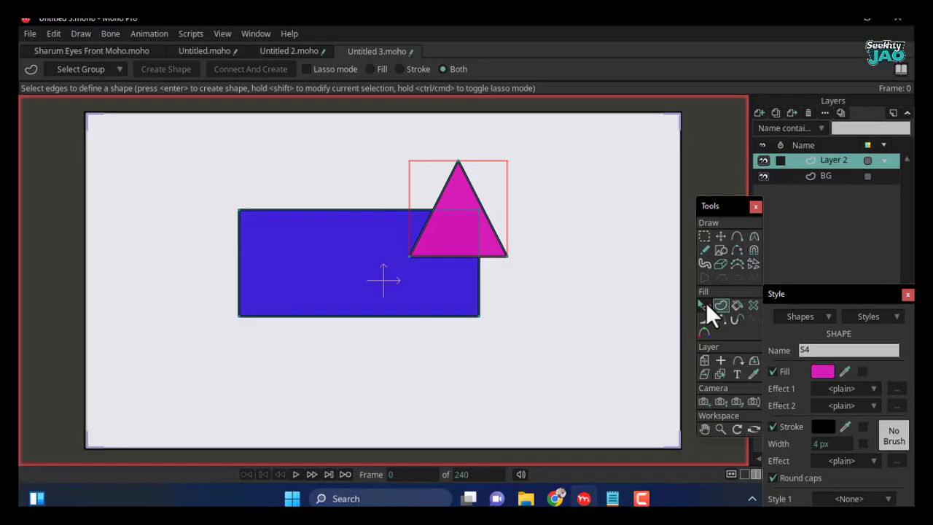
# - Try the Intersect combine mode on the magenta triangle overlapping the rectangle
pyautogui.click(705, 302)
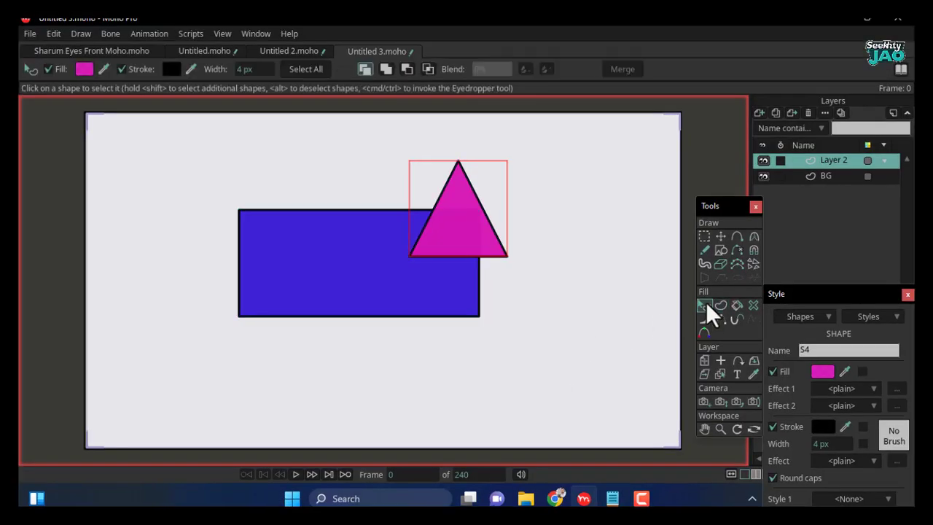
pyautogui.hotkey('ctrl', 'z')
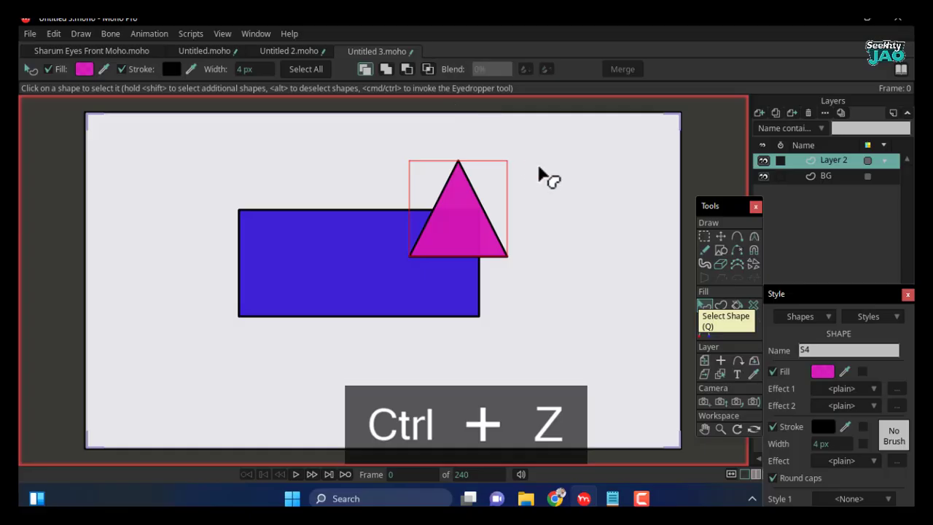
pyautogui.click(425, 67)
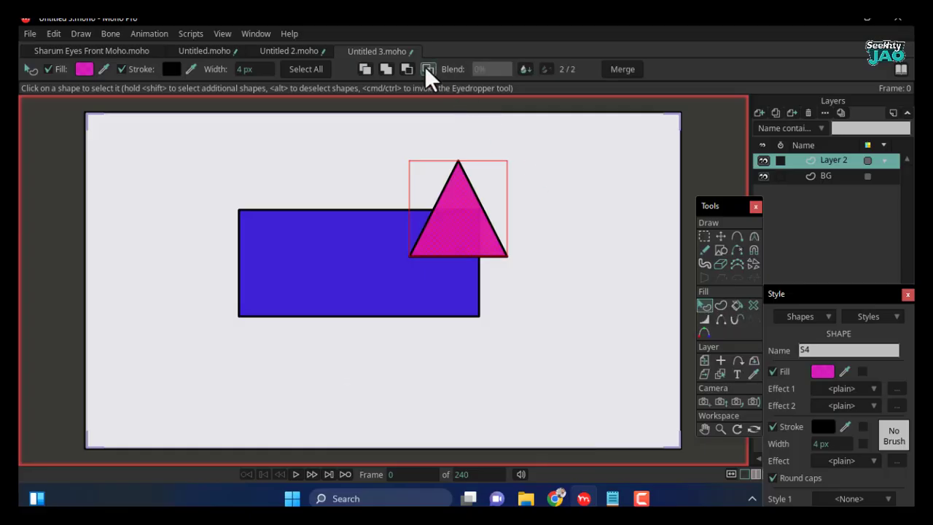
pyautogui.hotkey('alt', 'Down')
pyautogui.click(426, 69)
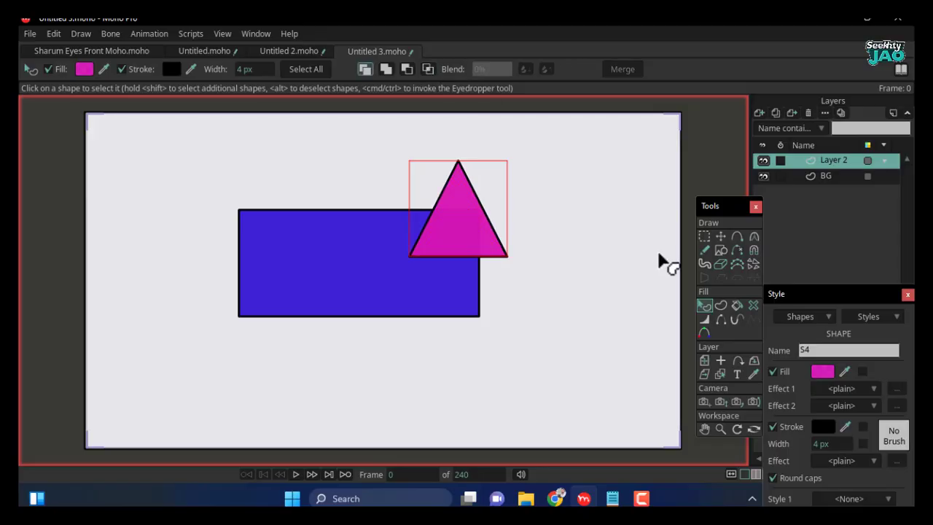
# - Lower the magenta triangle behind the blue rectangle and raise it back in front
pyautogui.hotkey('alt', 'Up')
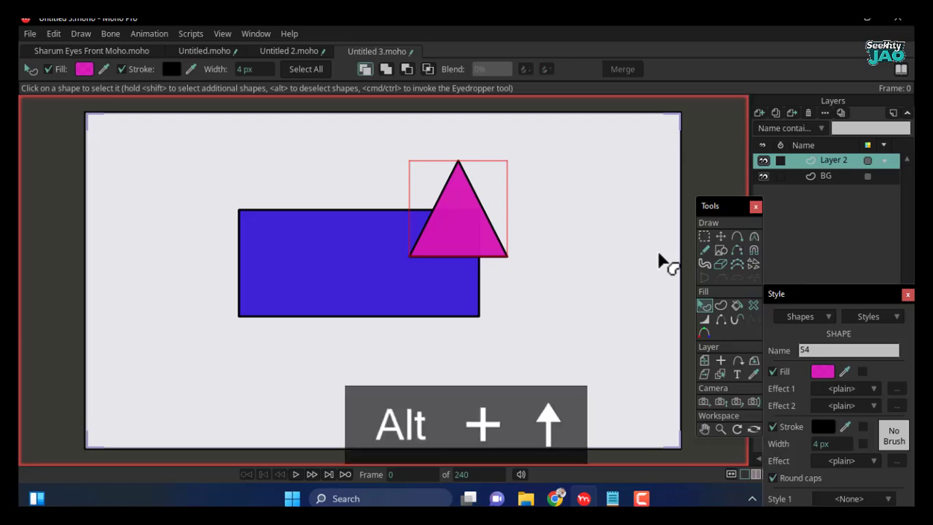
pyautogui.press('Down')
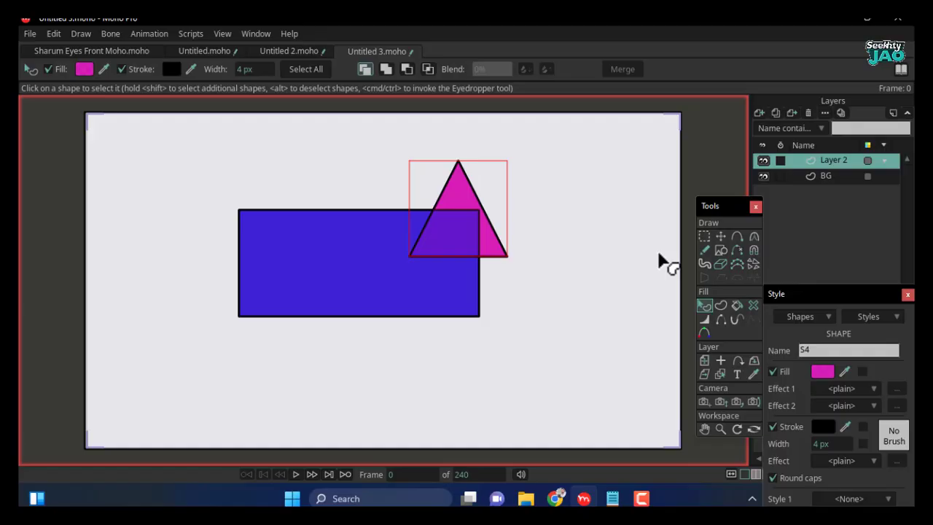
pyautogui.press('Up')
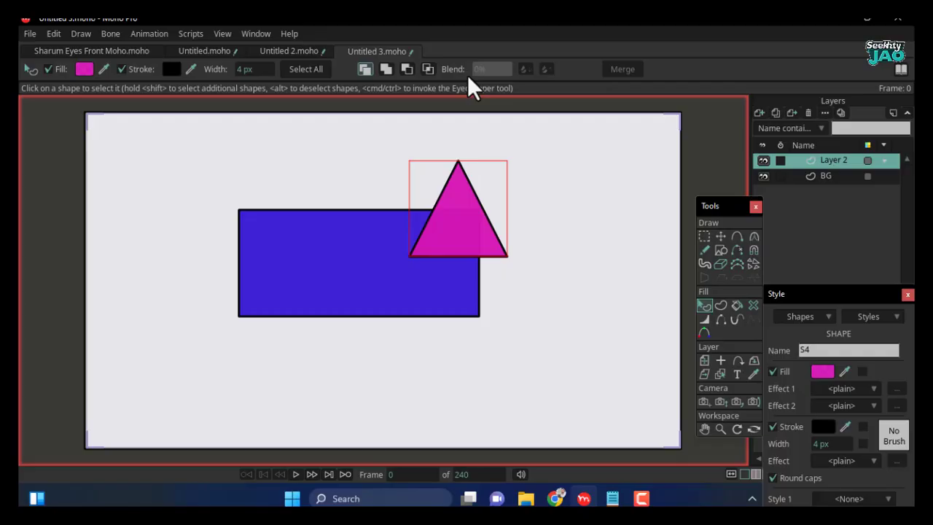
# - Set the magenta triangle's combine mode to Intersect so its fill is masked by the blue rectangle
pyautogui.hotkey('alt', 'Up')
pyautogui.click(427, 68)
pyautogui.hotkey('ctrl', '[')
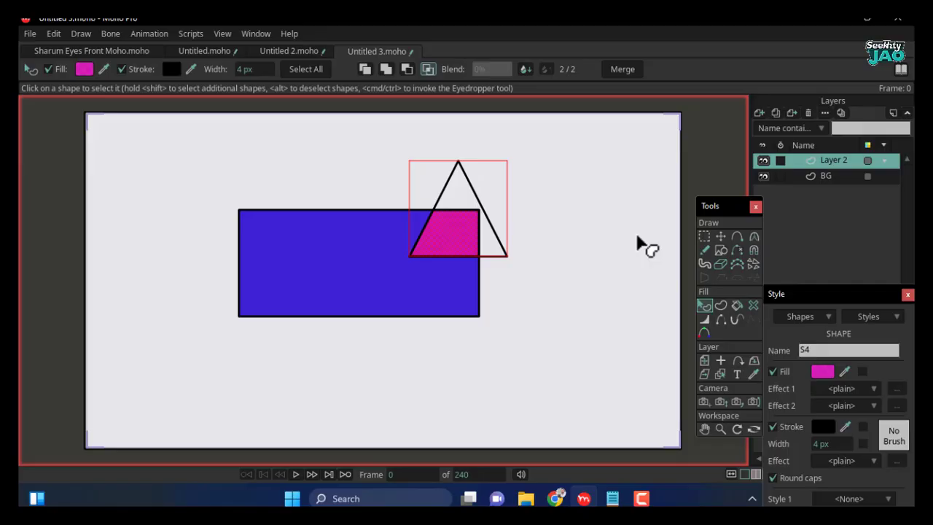
# - Show the timeline, move the magenta triangle's points to the left at frame 24, and go to frame 72
pyautogui.hotkey('ctrl', '[')
pyautogui.click(178, 383)
pyautogui.click(721, 236)
pyautogui.moveTo(438, 178); pyautogui.dragTo(367, 170)
pyautogui.click(303, 382)
pyautogui.click(429, 382)
# - Export the animation of the triangle masked by the blue rectangle
pyautogui.click(30, 35)
pyautogui.click(72, 326)
pyautogui.click(575, 462)
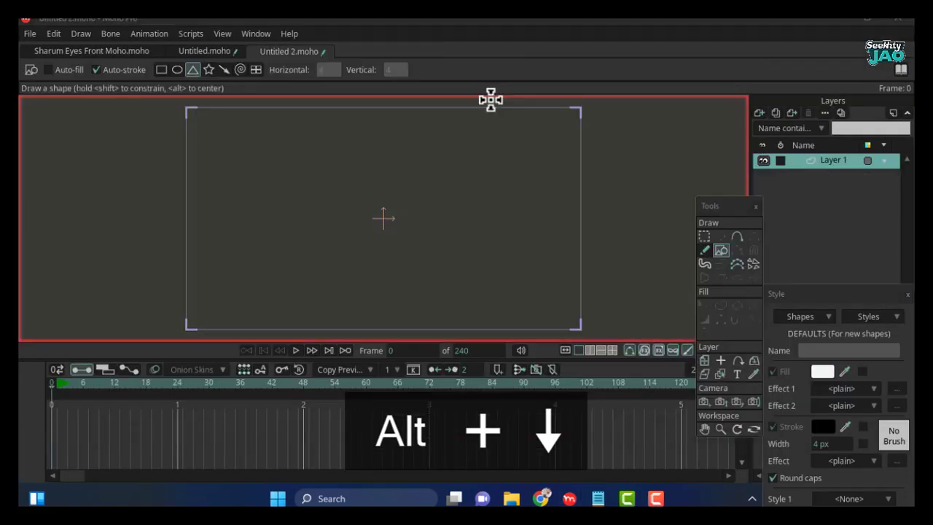
# - In the Untitled 2 document, draw a triangle at the canvas centre and create it as a white-filled shape
pyautogui.moveTo(326, 183)
pyautogui.mouseDown()
pyautogui.moveTo(460, 253)
pyautogui.moveTo(430, 256)
pyautogui.mouseUp()
pyautogui.click(720, 304)
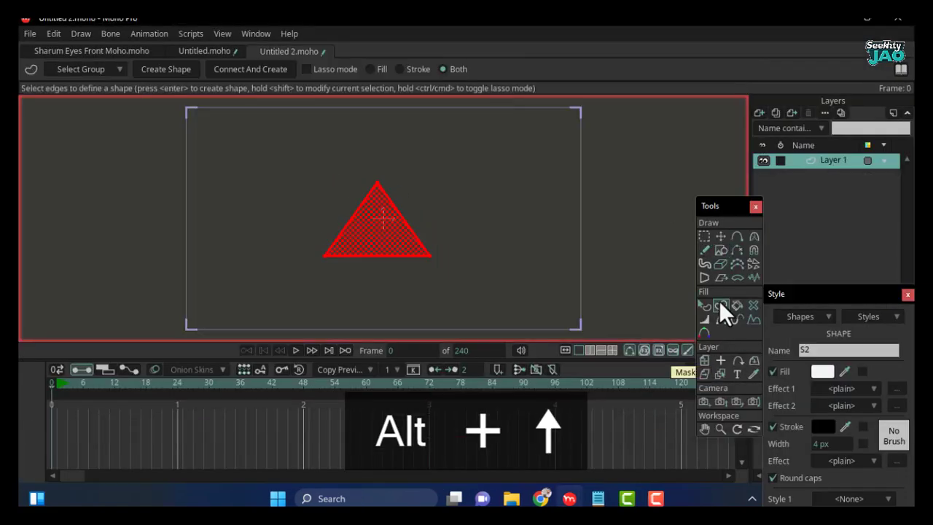
pyautogui.press('space')
# - Draw a smaller triangle overlapping the white triangle's tip and create it as a shape with cyan fill
pyautogui.click(721, 250)
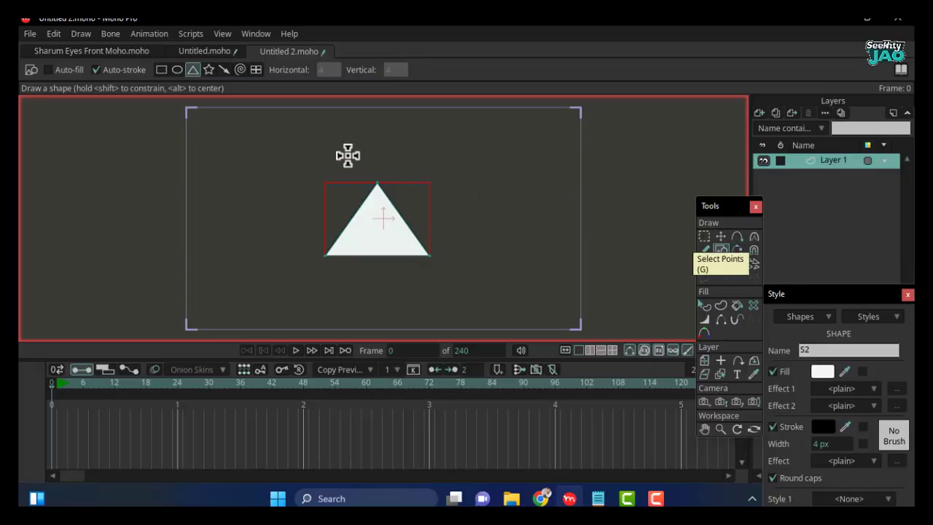
pyautogui.moveTo(344, 154); pyautogui.dragTo(411, 212)
pyautogui.click(720, 305)
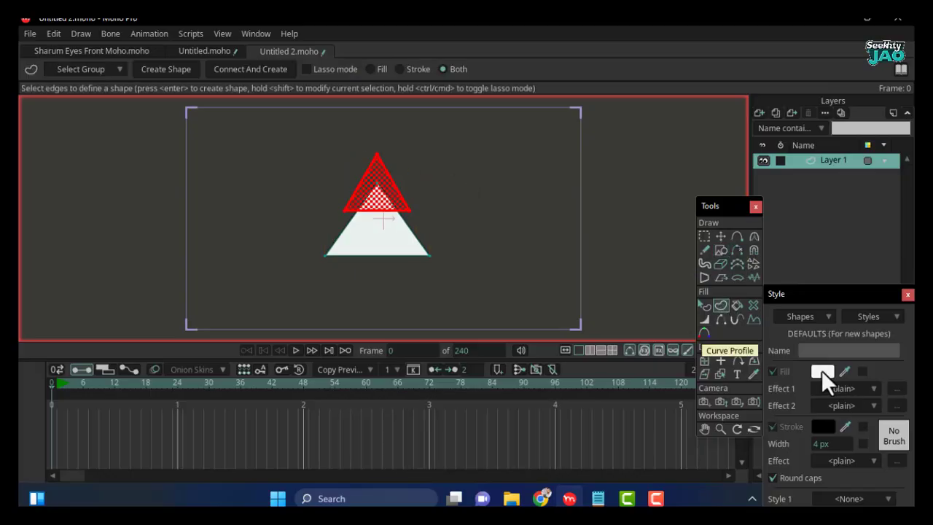
pyautogui.click(822, 371)
pyautogui.click(499, 182)
pyautogui.click(556, 354)
pyautogui.press('Return')
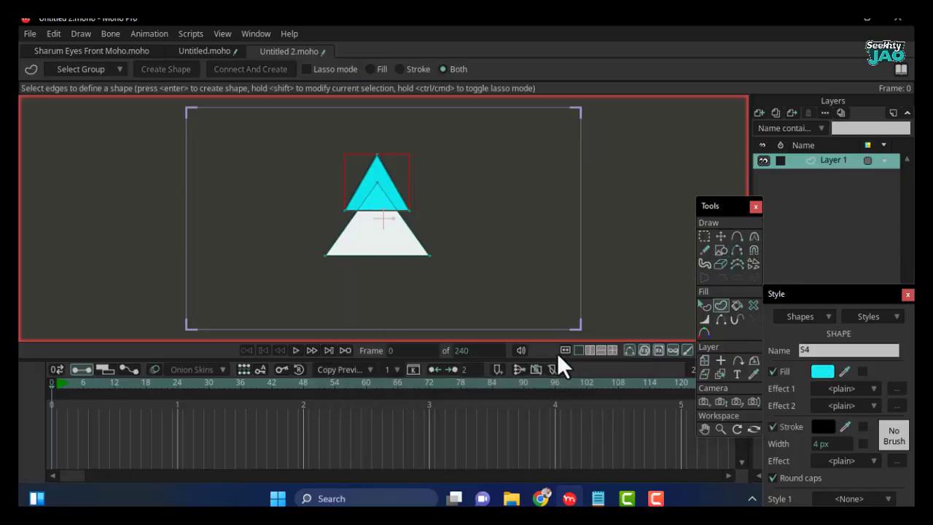
# - Set the cyan triangle's combine mode to Intersect with the white triangle below it
pyautogui.click(706, 305)
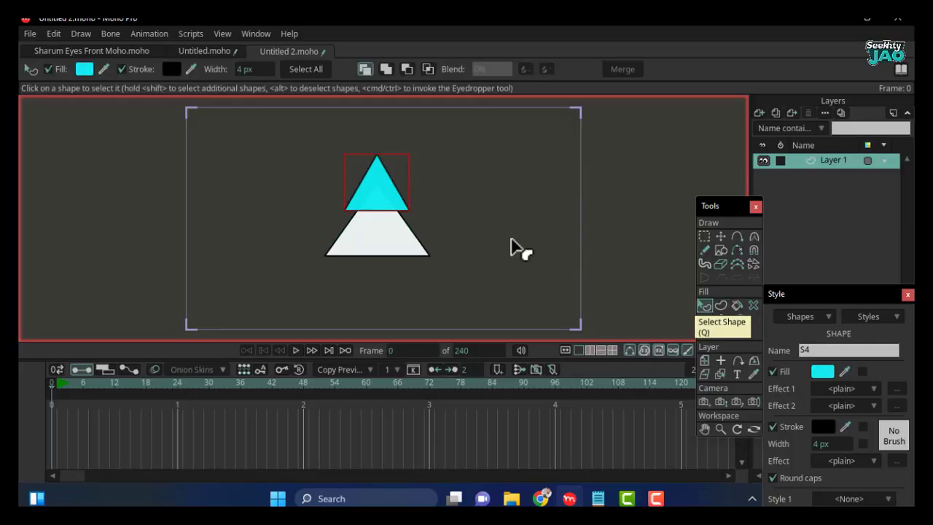
pyautogui.press('Up')
pyautogui.click(430, 71)
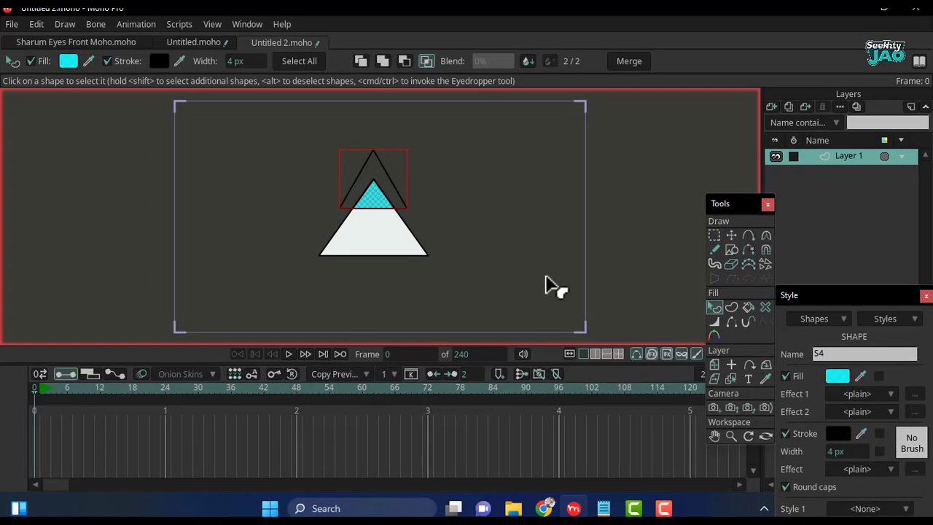
# - Select the smaller triangle's separate outline shape and turn off its stroke
pyautogui.click(543, 283)
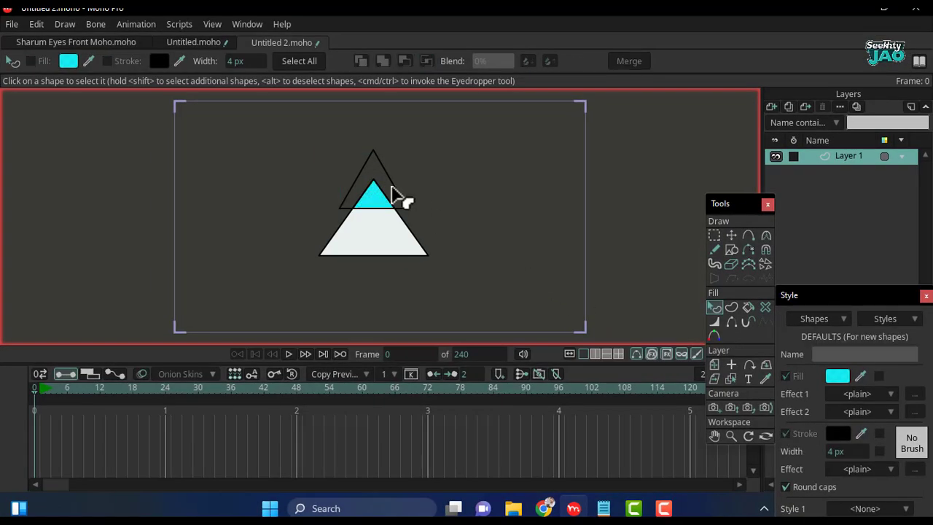
pyautogui.click(397, 189)
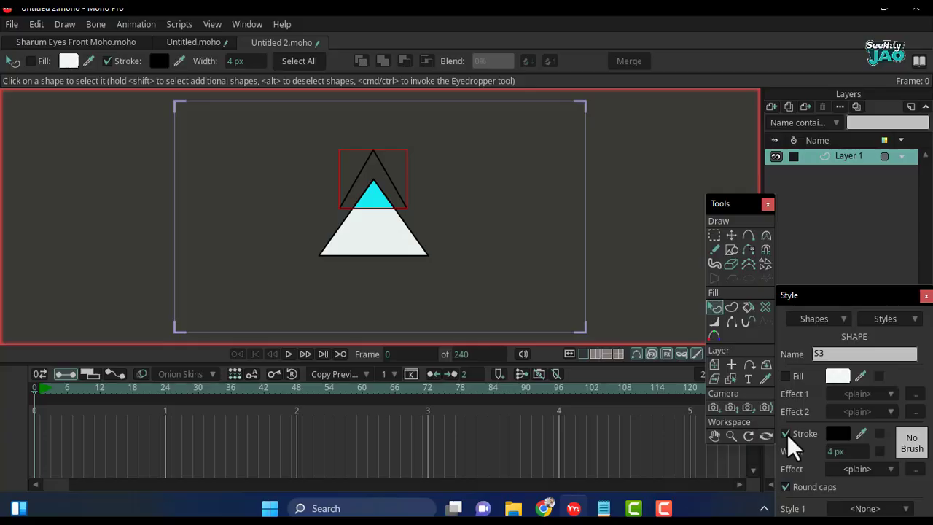
pyautogui.hotkey('ctrl', 'z')
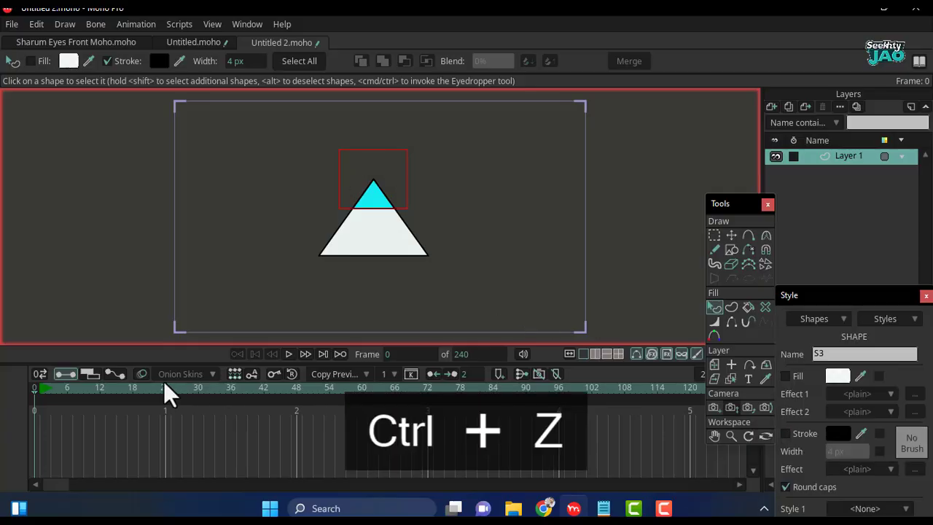
# - Move the small triangle's points downward at frame 24 to animate the mask, and go to frame 72
pyautogui.click(730, 235)
pyautogui.click(164, 387)
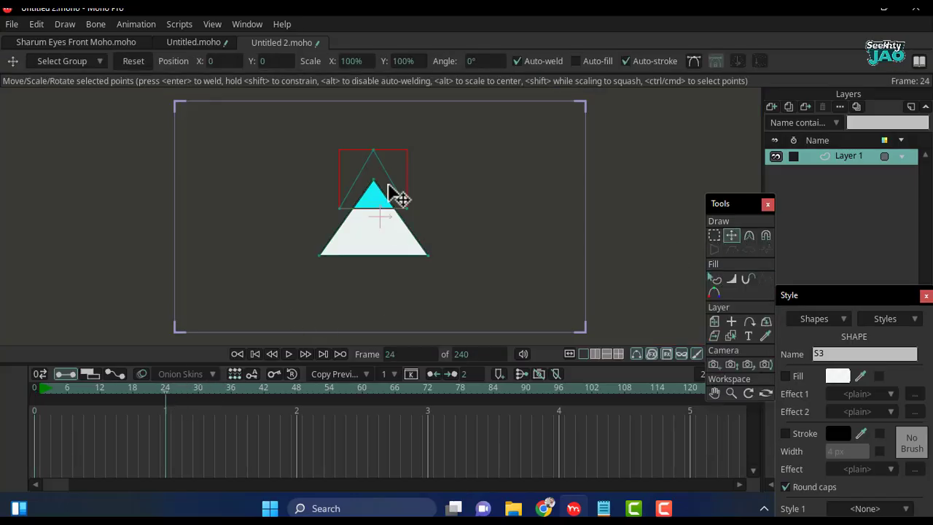
pyautogui.moveTo(389, 191); pyautogui.dragTo(377, 222)
pyautogui.click(426, 387)
# - Export the two-triangle animation as the MP4 (MPEG4-AAC) video Untitled 2.mp4
pyautogui.click(11, 25)
pyautogui.moveTo(33, 246)
pyautogui.click(22, 329)
pyautogui.click(572, 472)
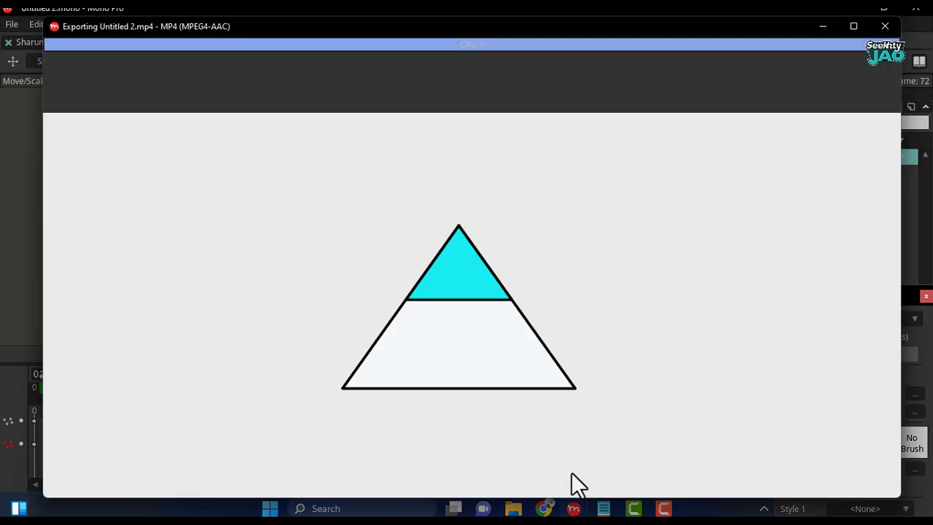